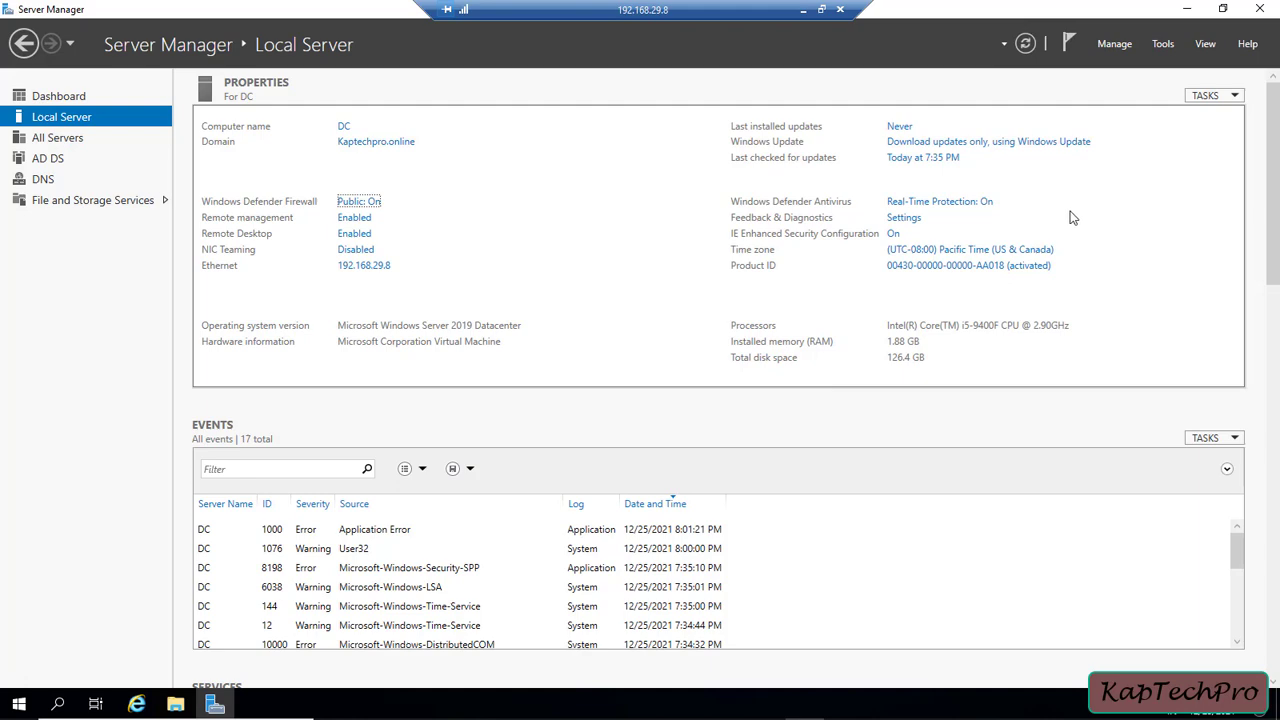
Step: Open the Tools menu on Server Manager's Local Server page
click(1130, 58)
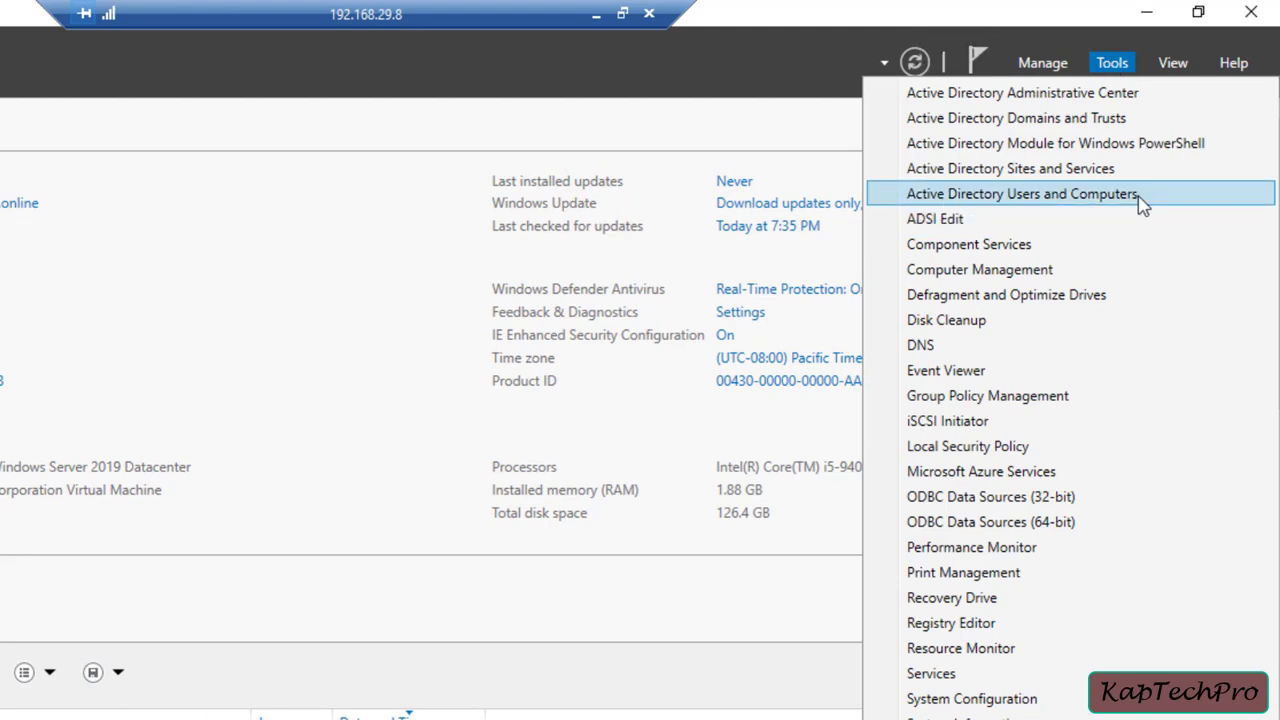
Step: Launch Active Directory Users and Computers maximized, with the Kaptechpro.online tree pane widened
click(1140, 196)
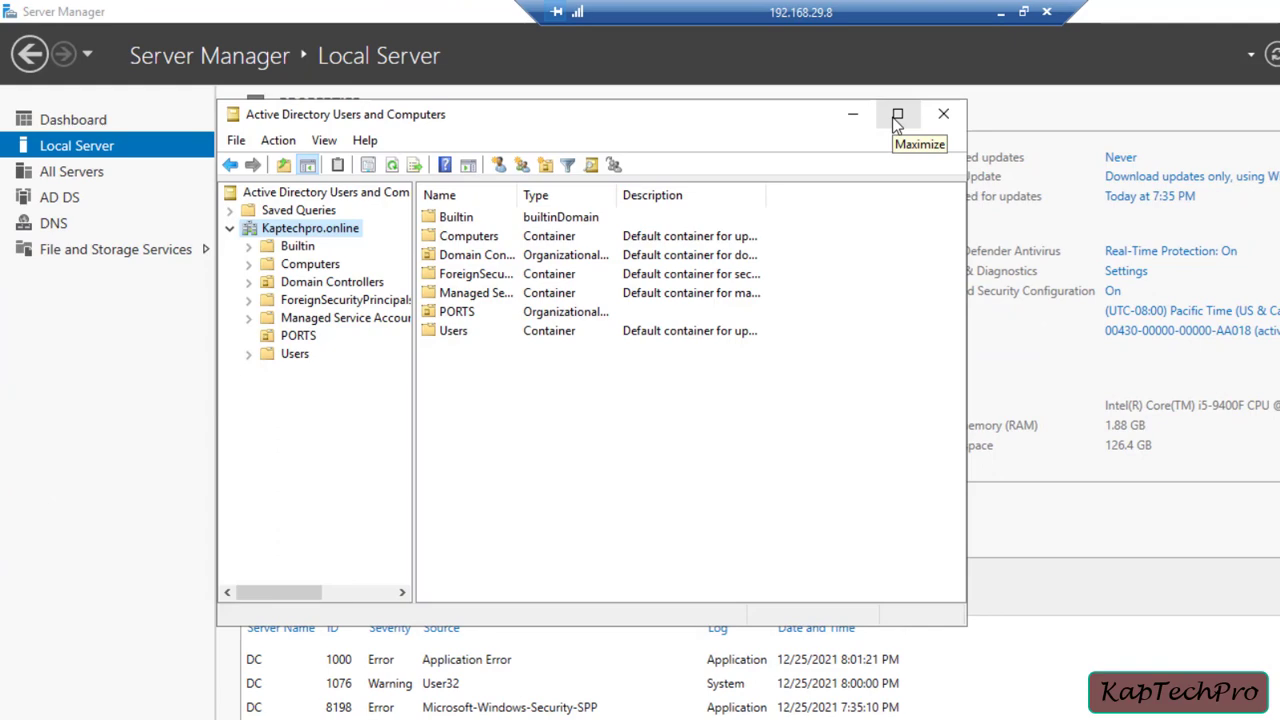
click(897, 116)
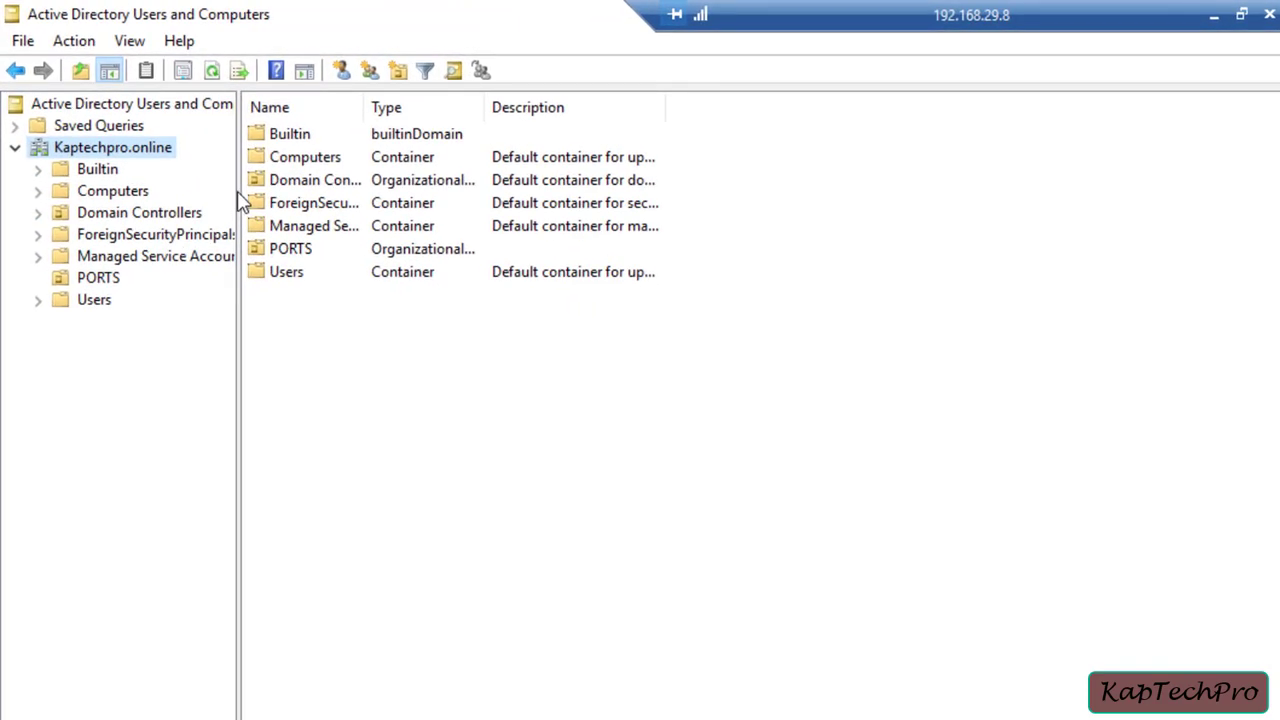
drag(240, 200, 405, 183)
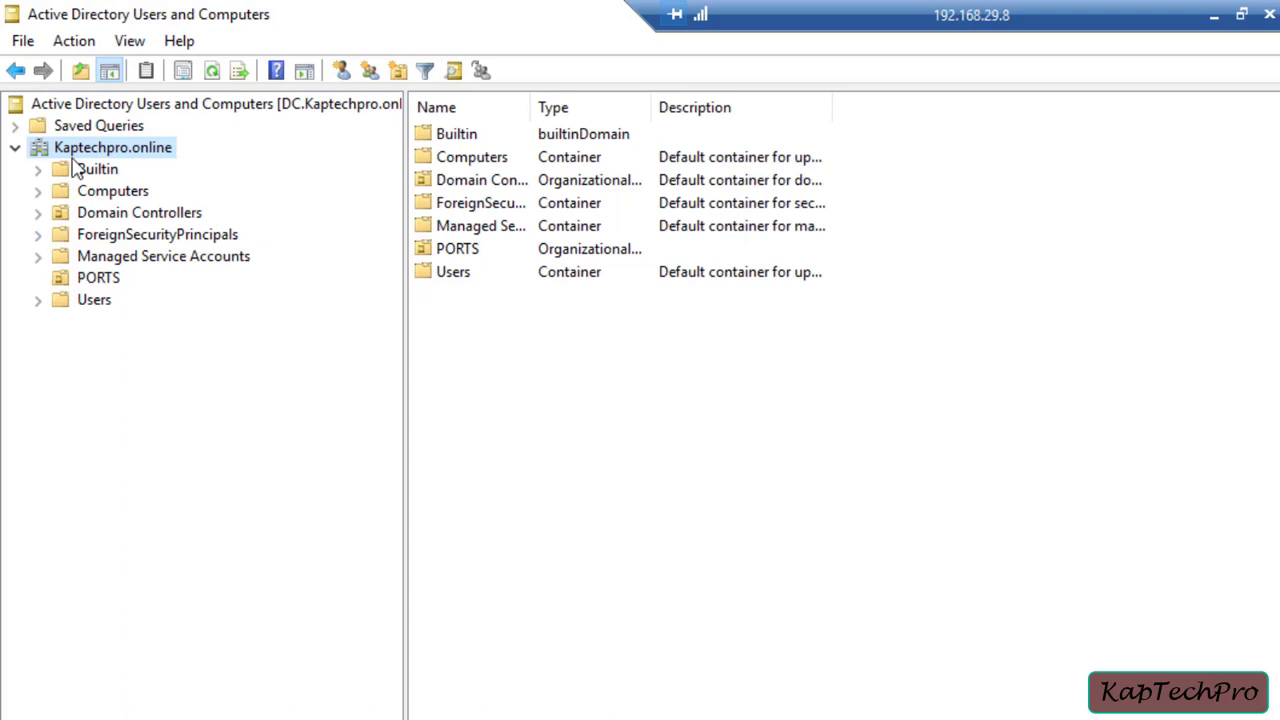
right_click(126, 155)
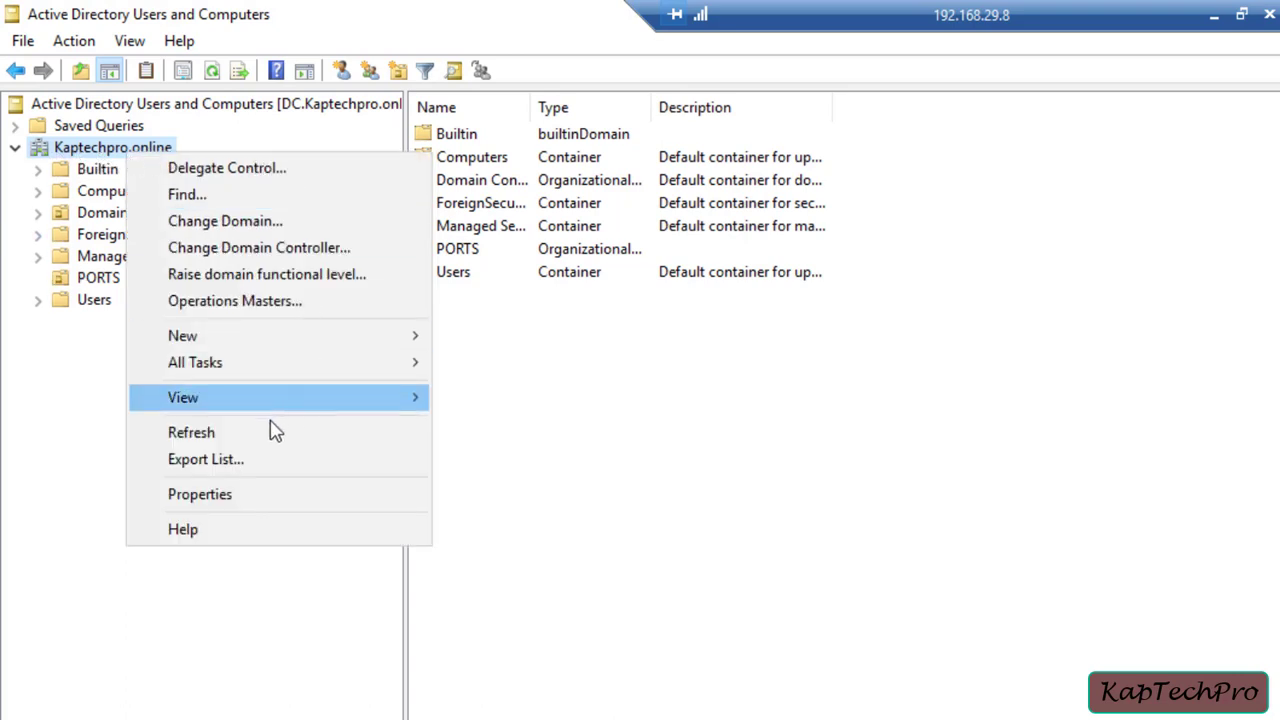
click(274, 494)
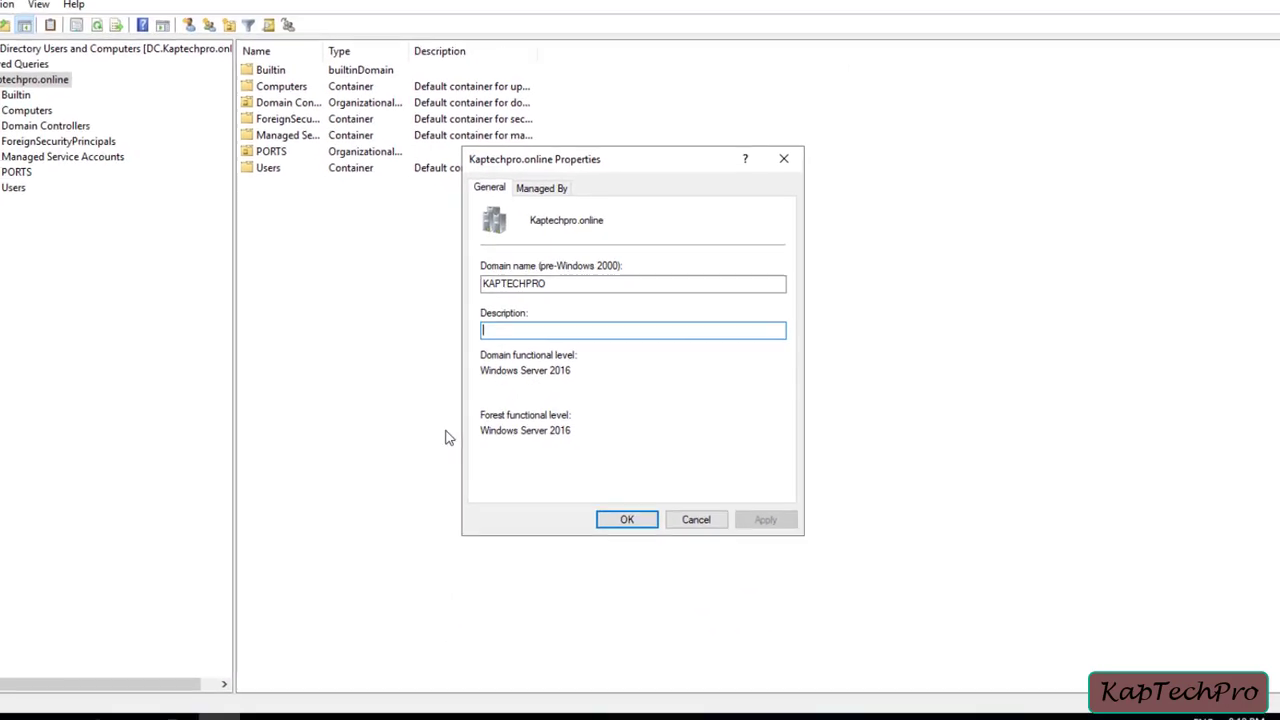
click(781, 171)
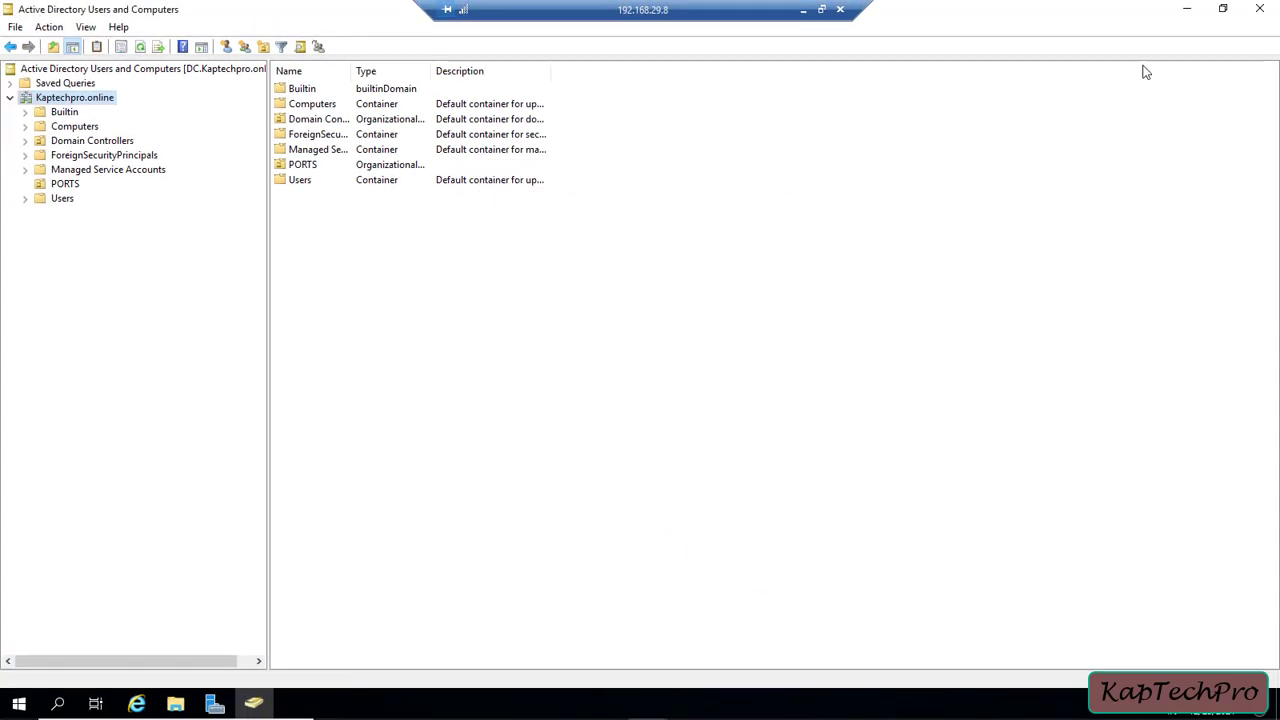
Step: Minimize the directory console and start Windows PowerShell (Admin) from the Start context menu
click(1185, 12)
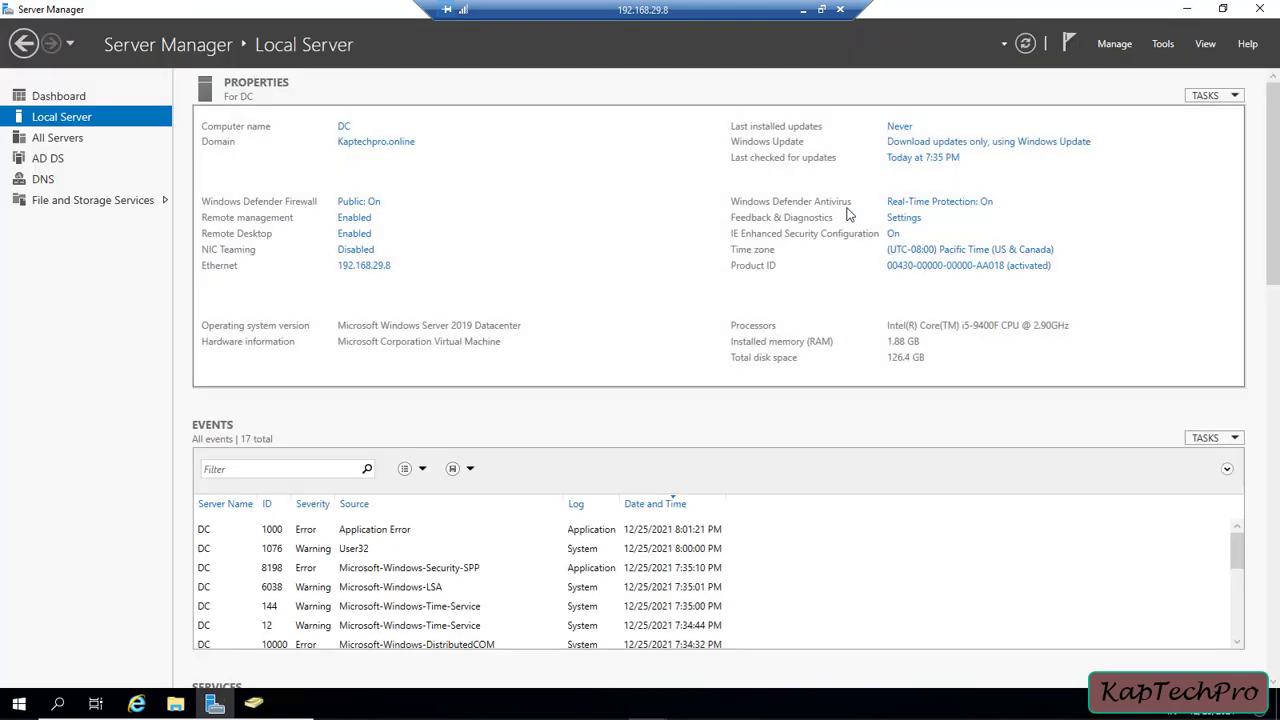
right_click(19, 704)
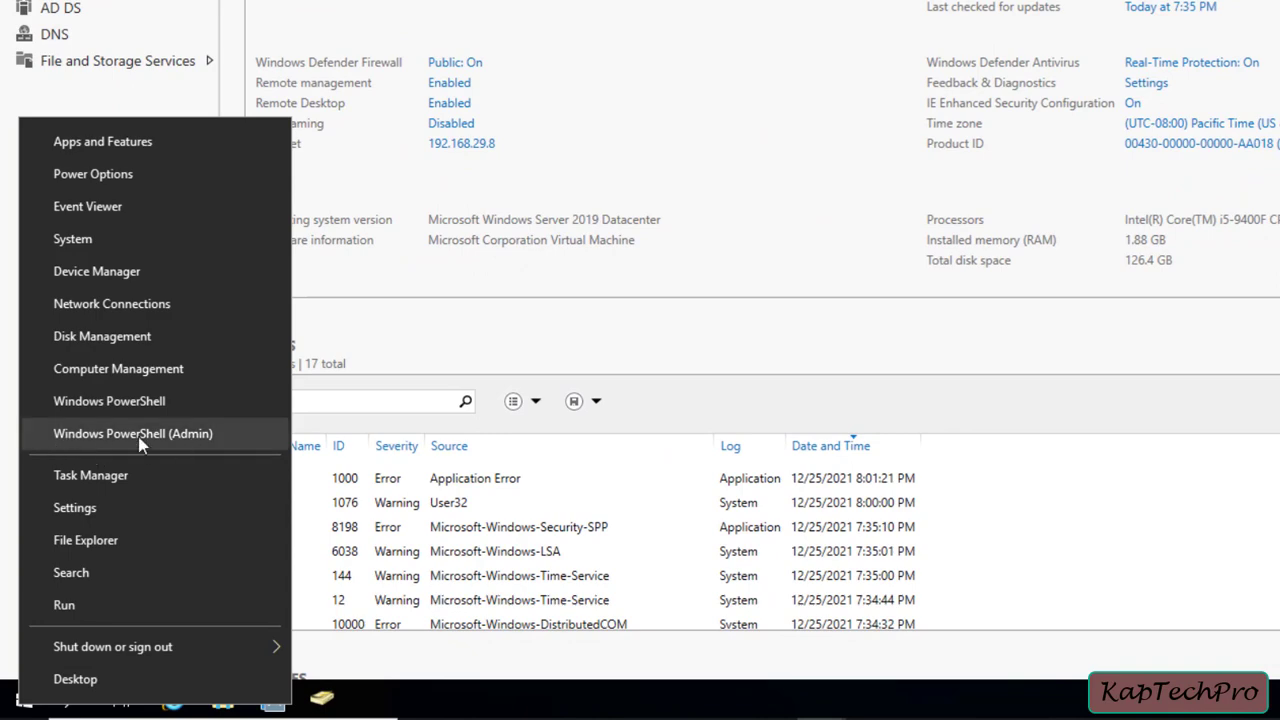
click(225, 436)
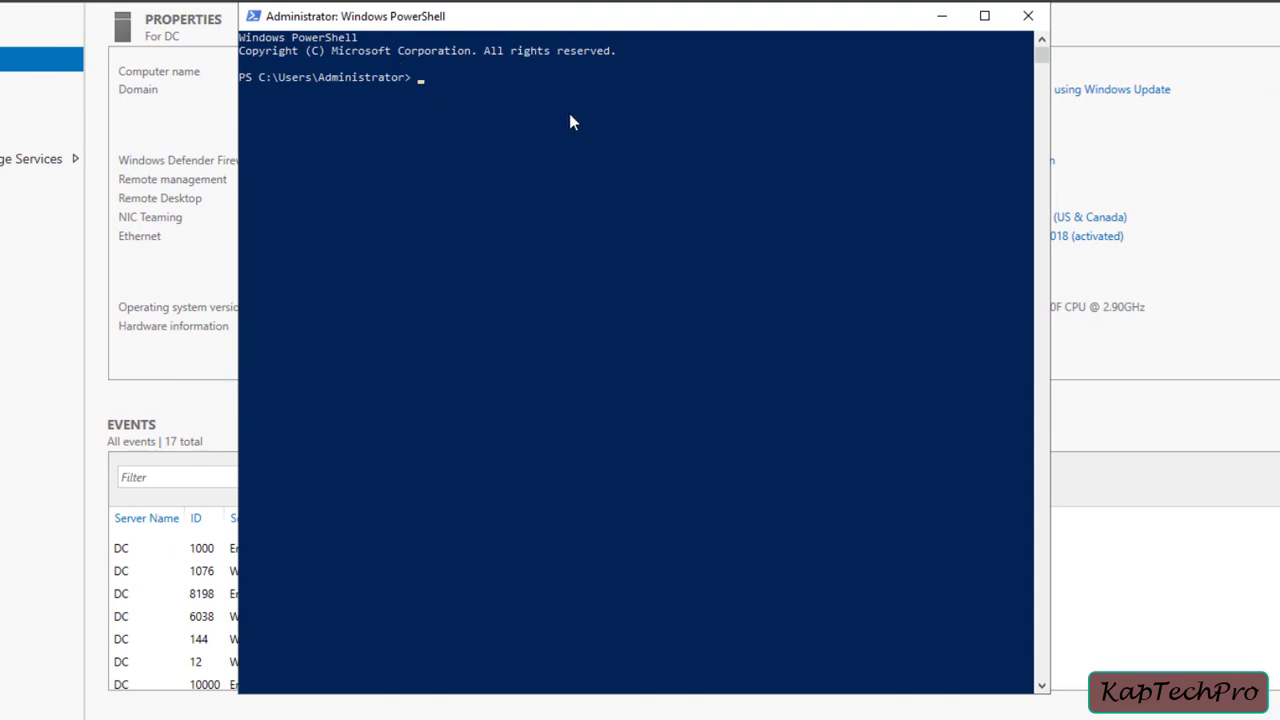
Step: Run Set-ADForestMode -Identity kaptechpro.online -ForestMode Windows2012Forest and confirm with y
text(Set-ADForestMode -)
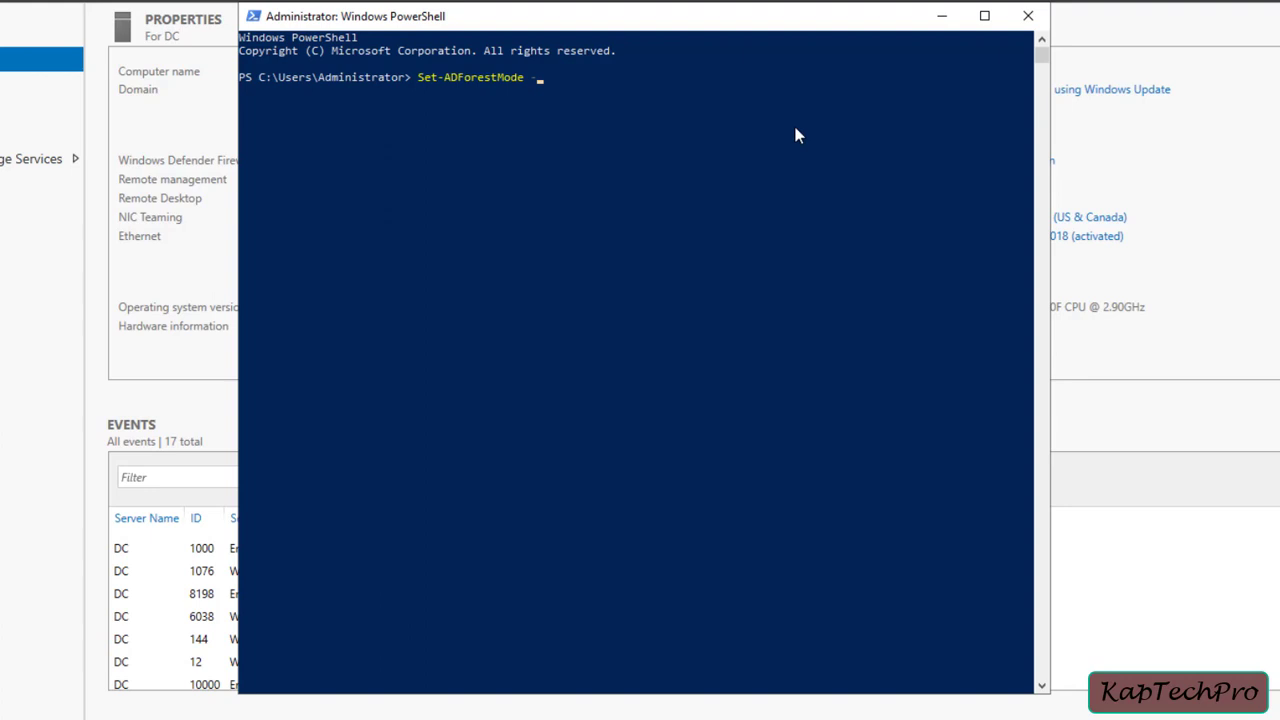
text(Identity)
key(BackSpace)
text(kaptechpr)
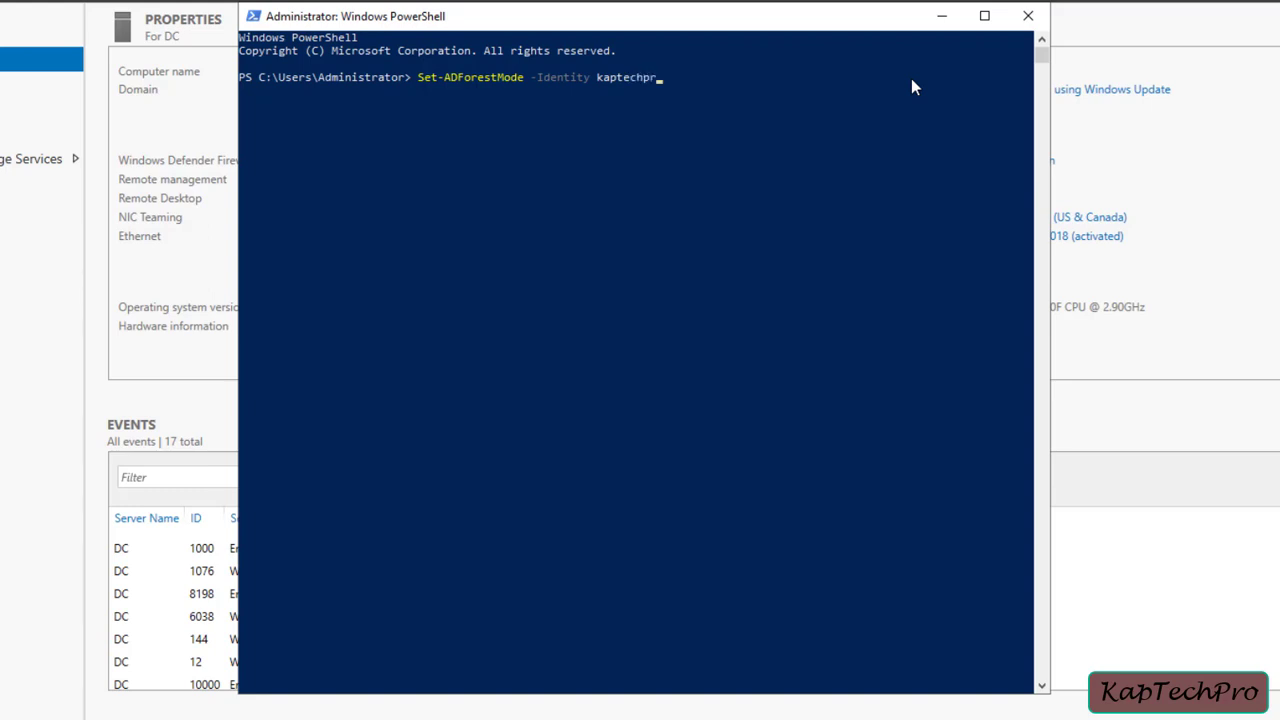
text(o.online -ForestMode Windows2012Forest)
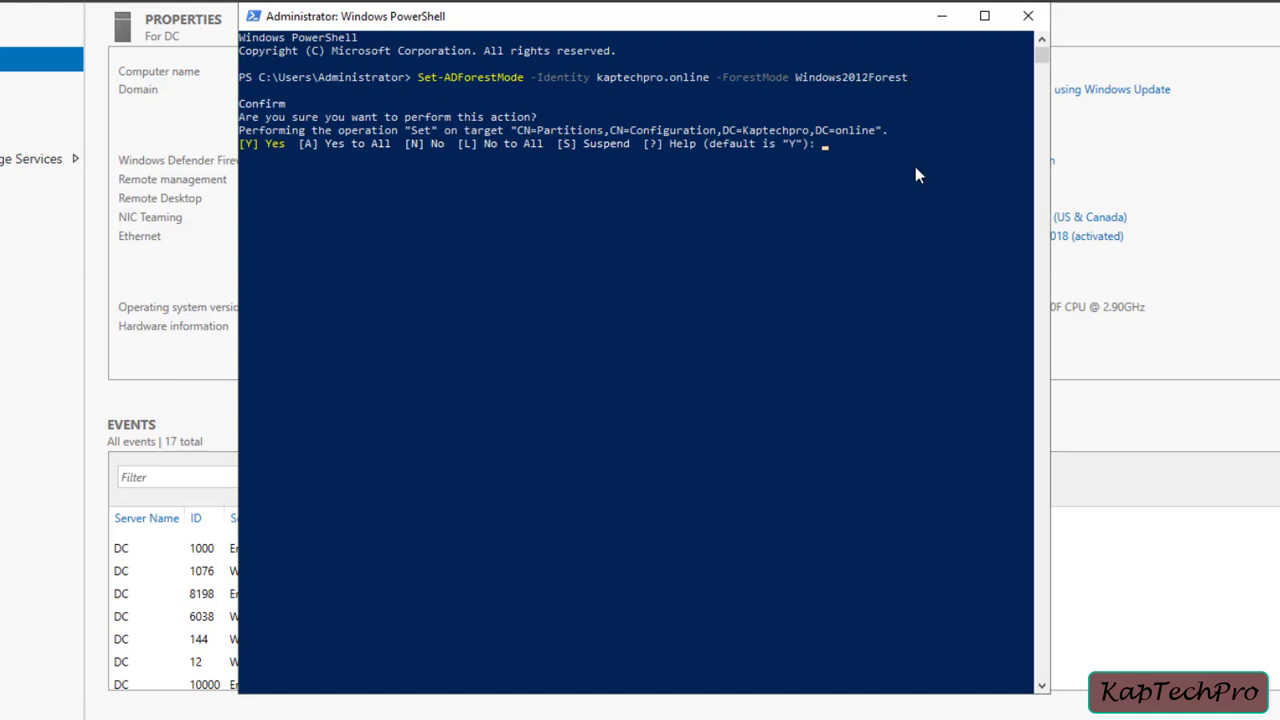
text(y)
key(Return)
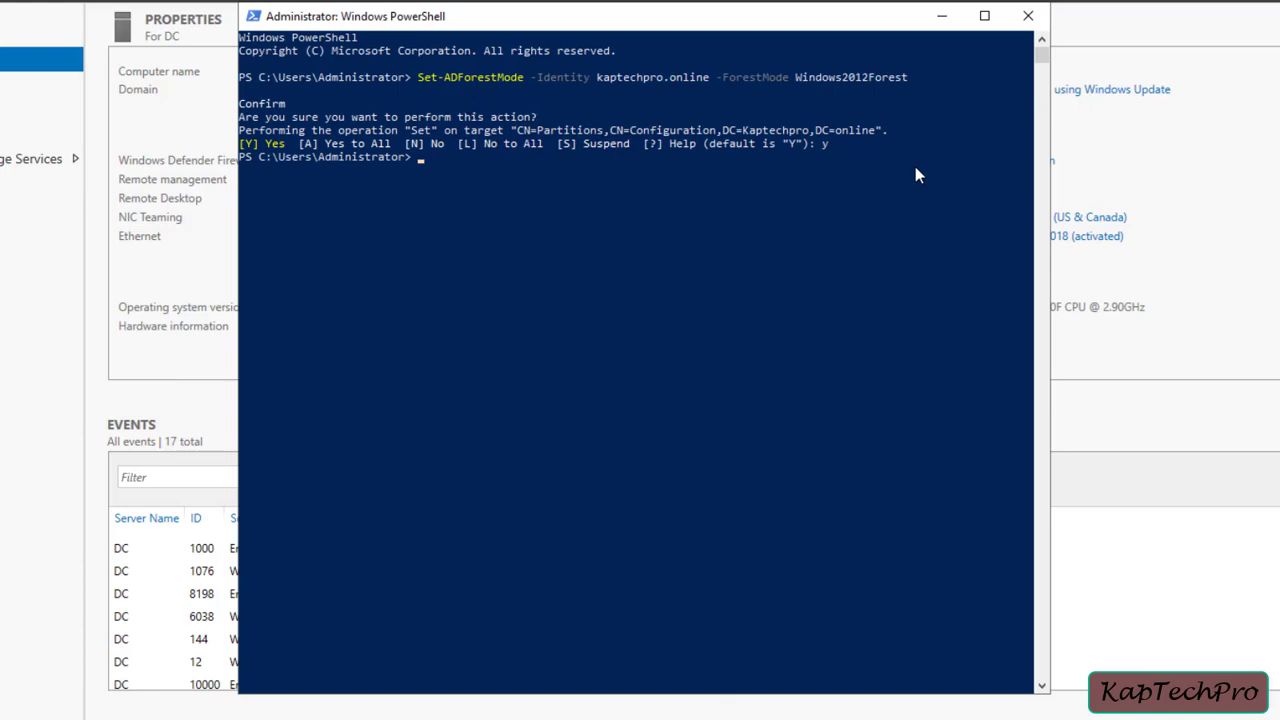
Step: Run Get-ADForest to verify ForestMode now shows Windows2012Forest
text(Get-ADForest)
key(Return)
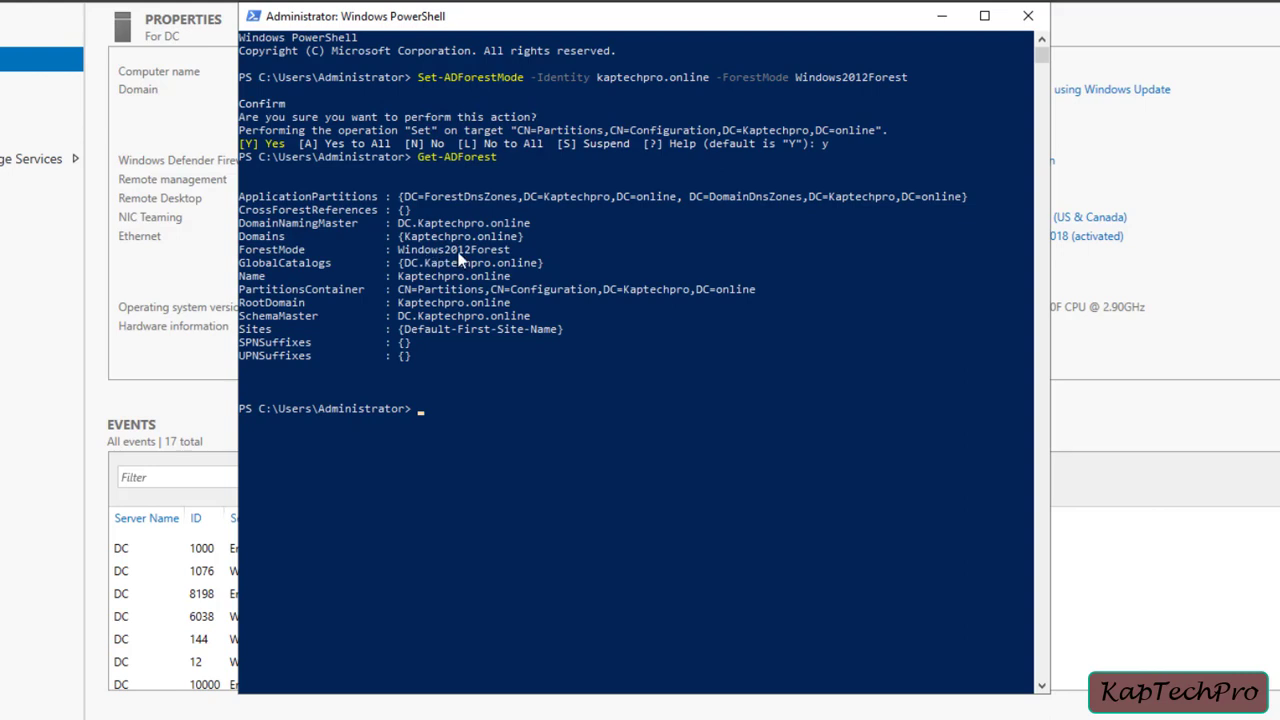
key(ctrl+m)
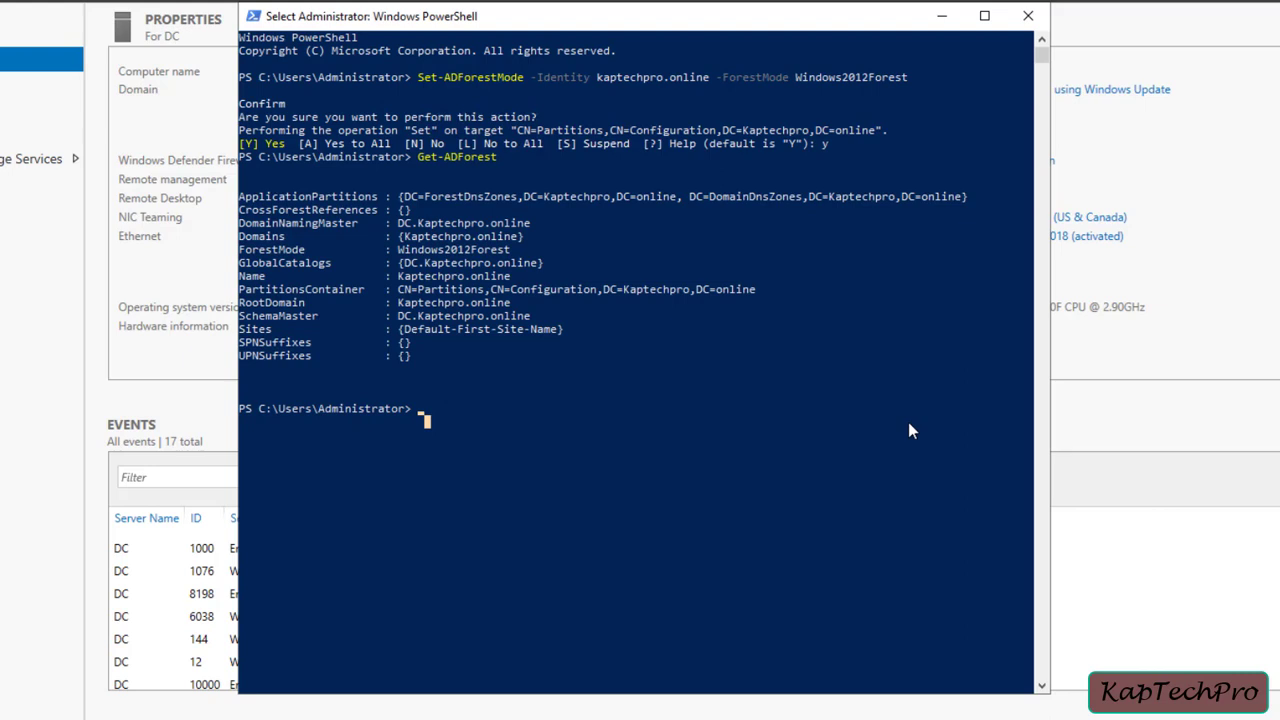
key(Up)
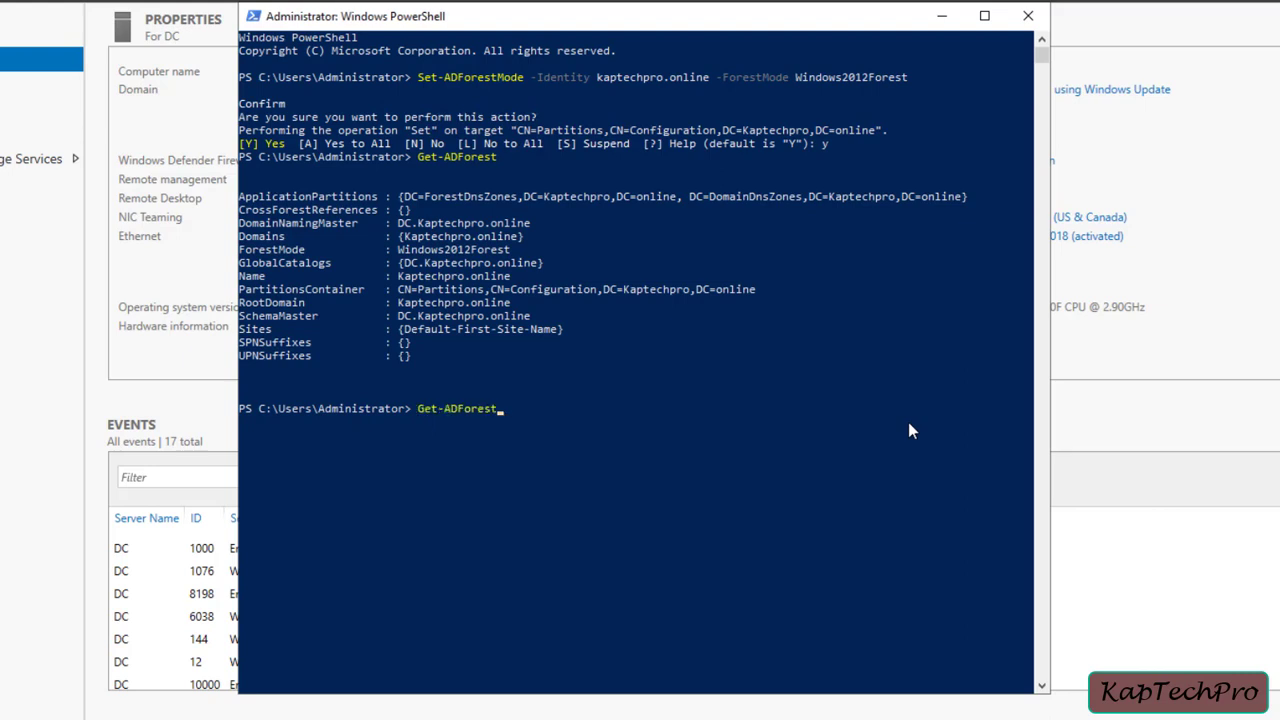
Step: Recall the forest command and edit it into Set-ADDomainMode -DomainMode Windows2012Domain
key(Up)
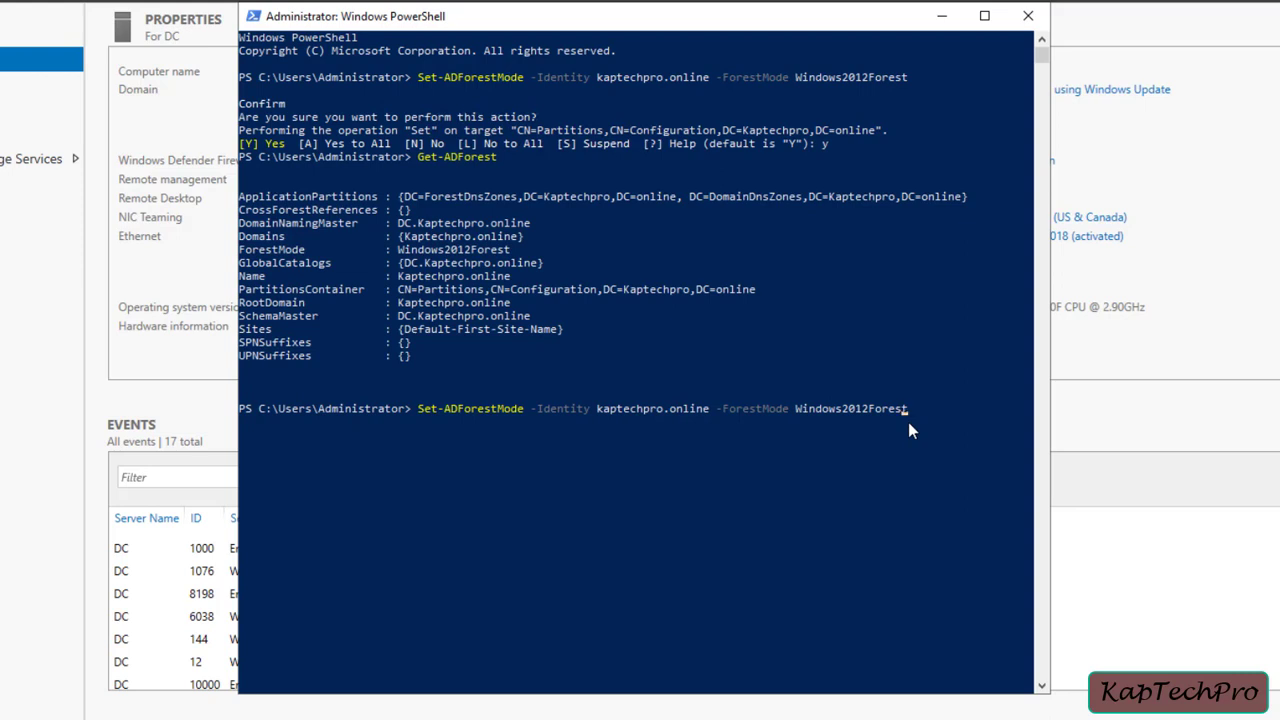
key(ctrl+Left)
key(ctrl+Left)
key(ctrl+Left)
key(ctrl+Left)
key(BackSpace)
key(BackSpace)
key(BackSpace)
key(BackSpace)
key(BackSpace)
key(BackSpace)
key(BackSpace)
key(BackSpace)
key(BackSpace)
key(BackSpace)
key(BackSpace)
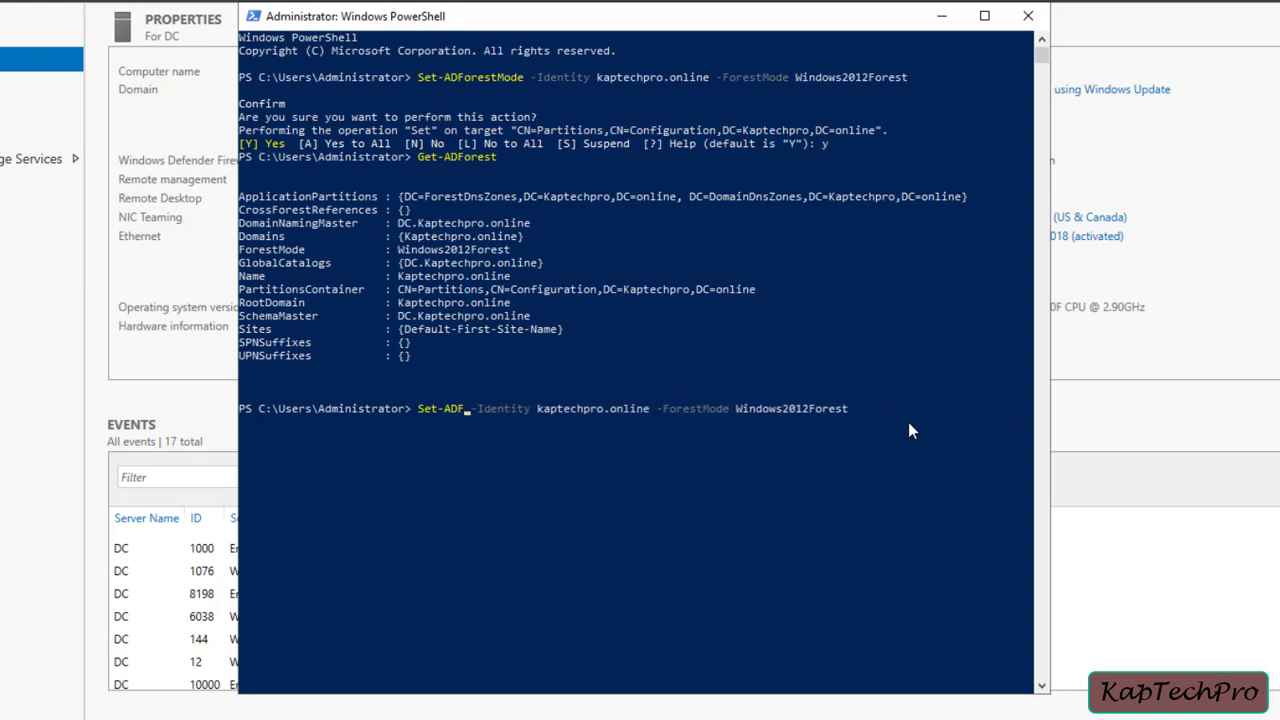
key(BackSpace)
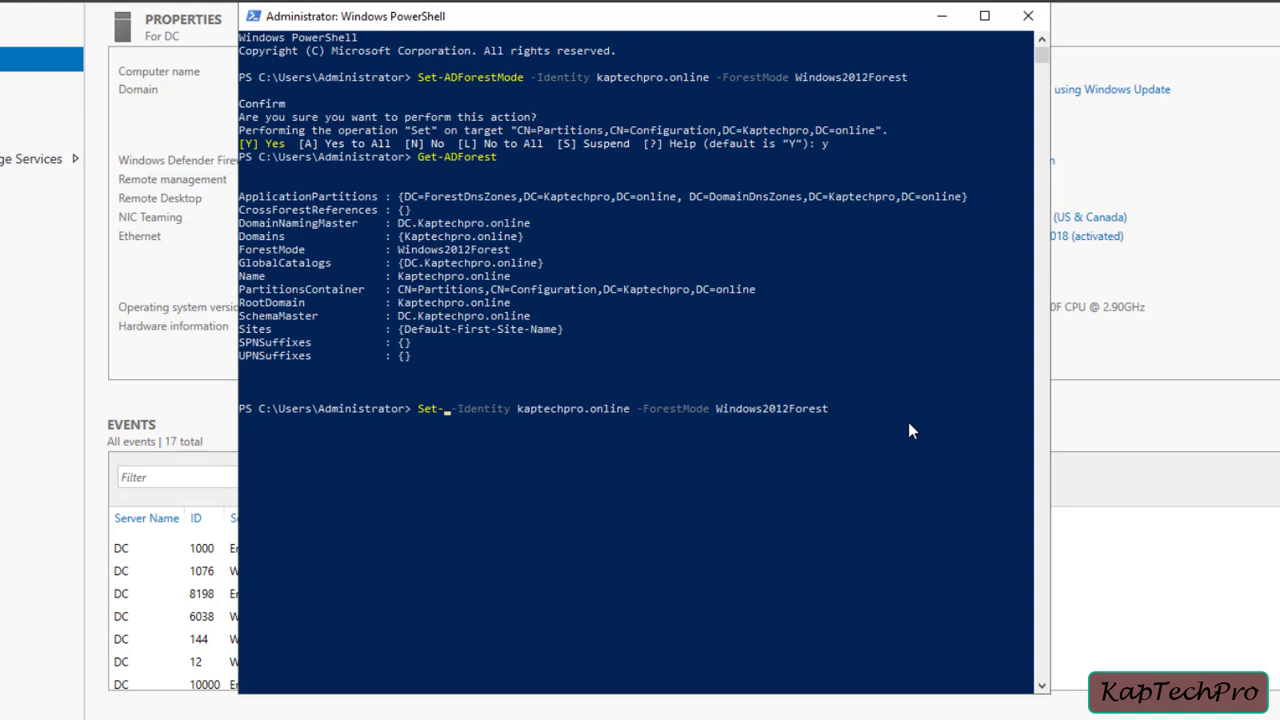
text(ADDomainMode)
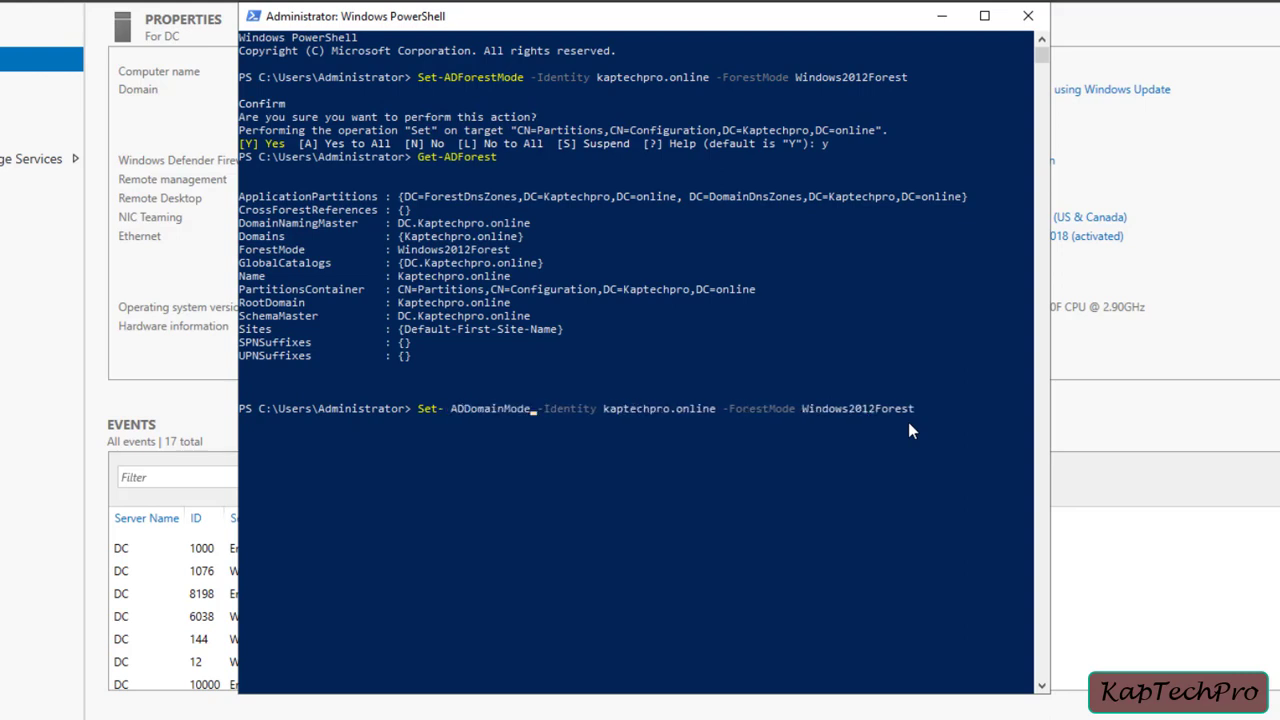
key(Right)
key(Right)
key(Right)
key(Right)
key(Right)
key(Right)
key(Right)
key(Right)
key(Right)
key(Right)
key(Right)
key(Right)
key(Right)
key(Right)
key(Right)
key(Right)
key(Right)
key(Right)
key(Right)
key(Right)
key(Right)
key(Right)
key(Right)
key(Right)
key(Right)
key(Right)
key(Right)
key(Right)
key(Right)
key(Right)
key(Right)
key(Right)
key(Right)
key(Right)
key(Right)
key(Right)
key(Left)
key(Left)
key(Left)
key(Left)
key(Left)
key(Left)
key(Left)
key(Left)
key(Left)
key(Left)
key(Left)
key(Left)
key(Left)
key(Left)
key(BackSpace)
key(BackSpace)
key(BackSpace)
key(BackSpace)
key(BackSpace)
key(BackSpace)
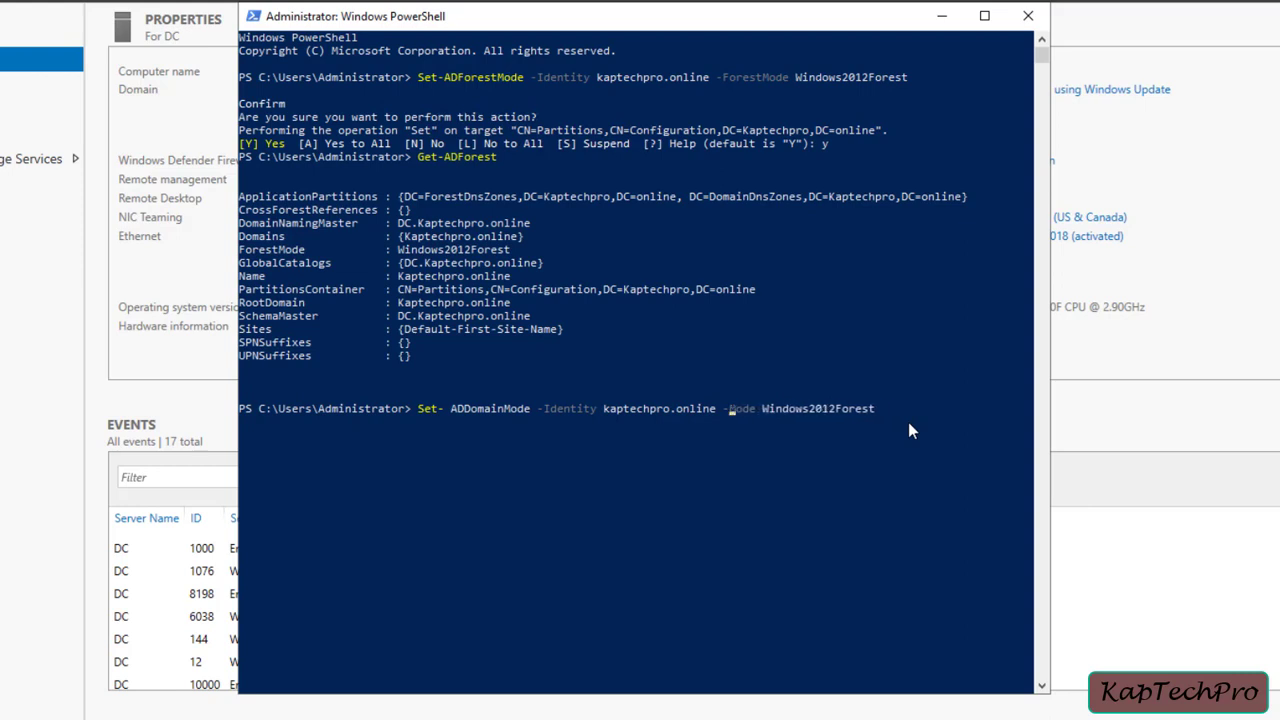
text(Domain)
key(Right)
key(Right)
key(Right)
key(Right)
key(Right)
key(Right)
key(Right)
key(Right)
key(Right)
key(Right)
key(Right)
key(Right)
key(Right)
key(Right)
key(Right)
key(Right)
key(Right)
key(Right)
key(Right)
key(Right)
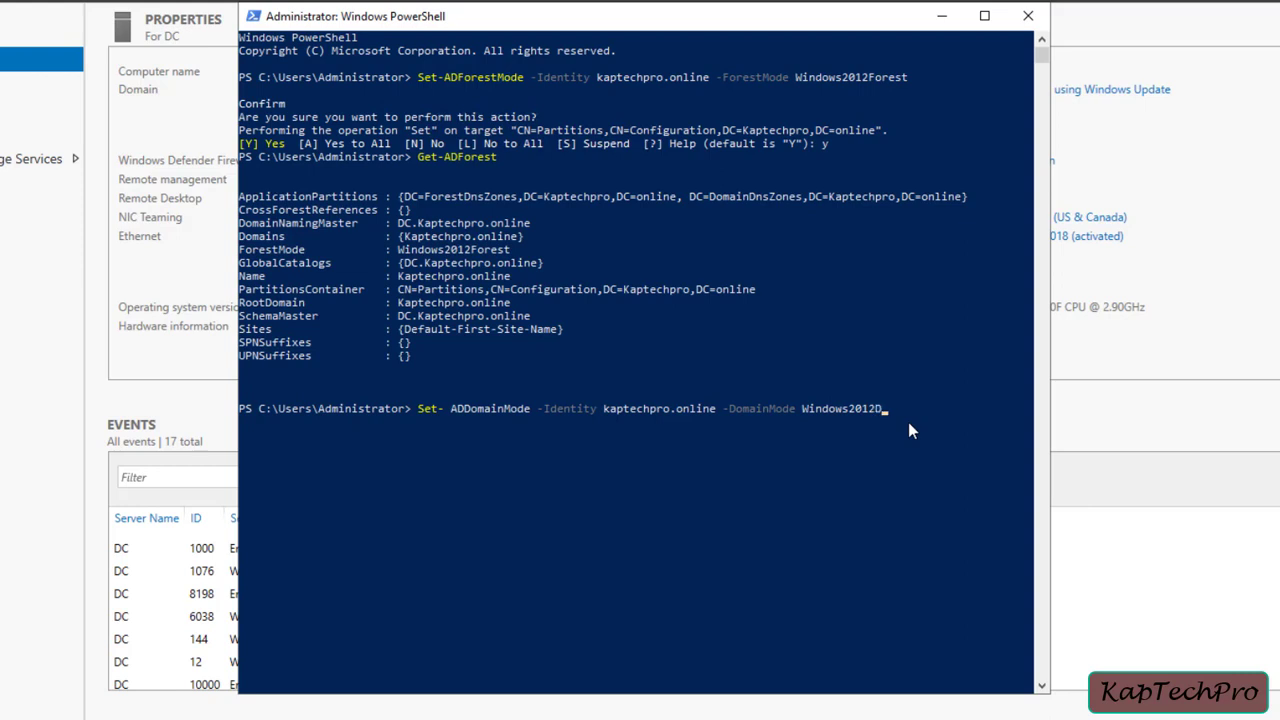
text(main)
Step: Fix the command name, run Set-ADDomainMode for kaptechpro.online, and confirm with y
key(Home)
key(Right)
key(Right)
key(Right)
key(Right)
key(Right)
key(BackSpace)
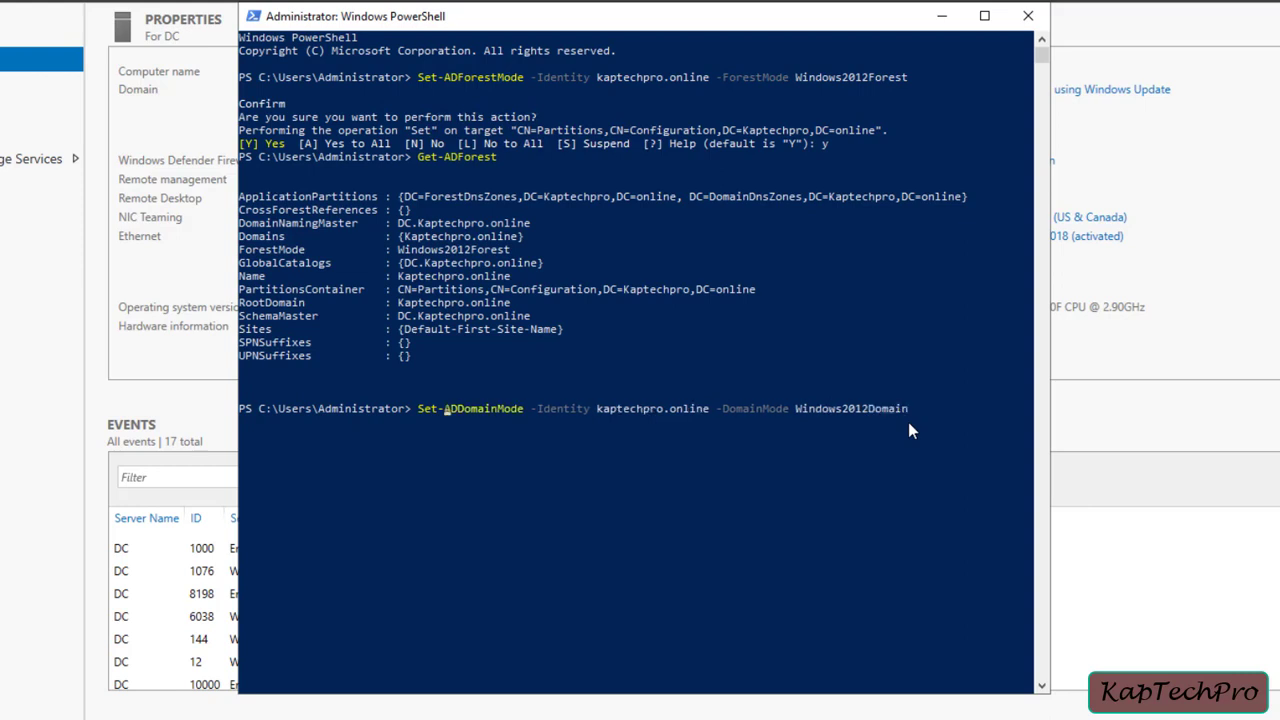
key(Return)
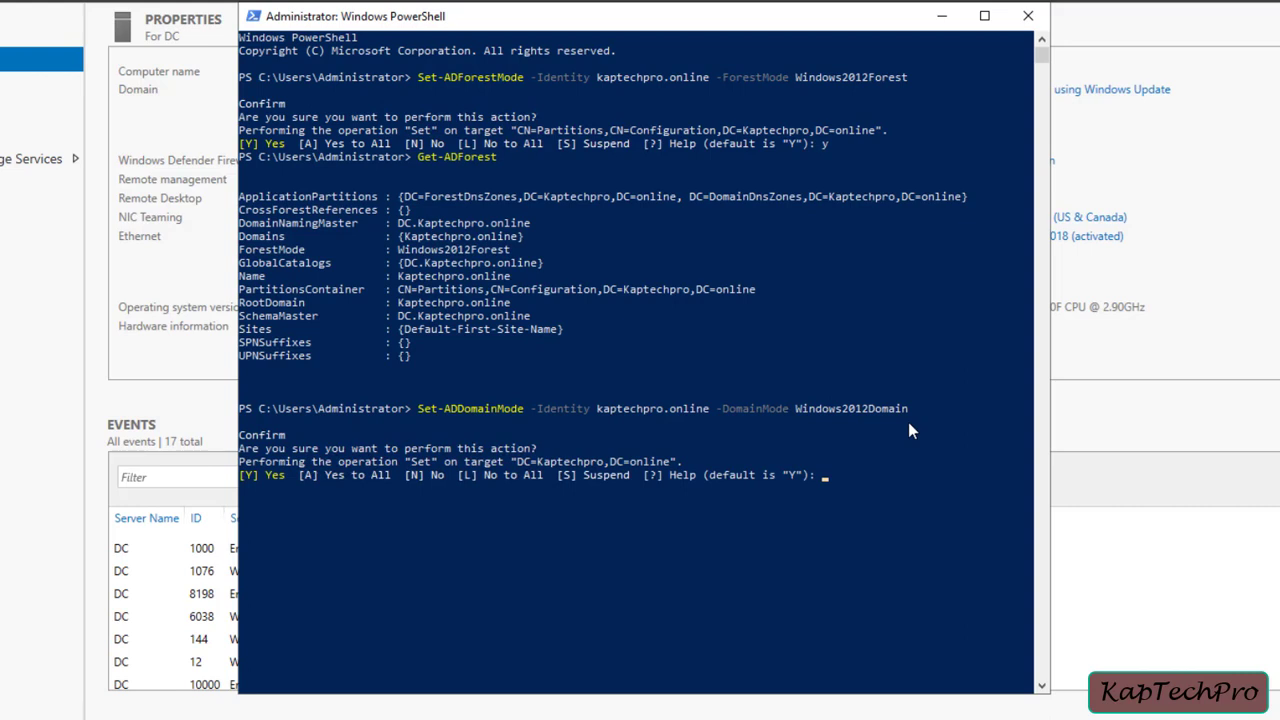
text(y)
key(Return)
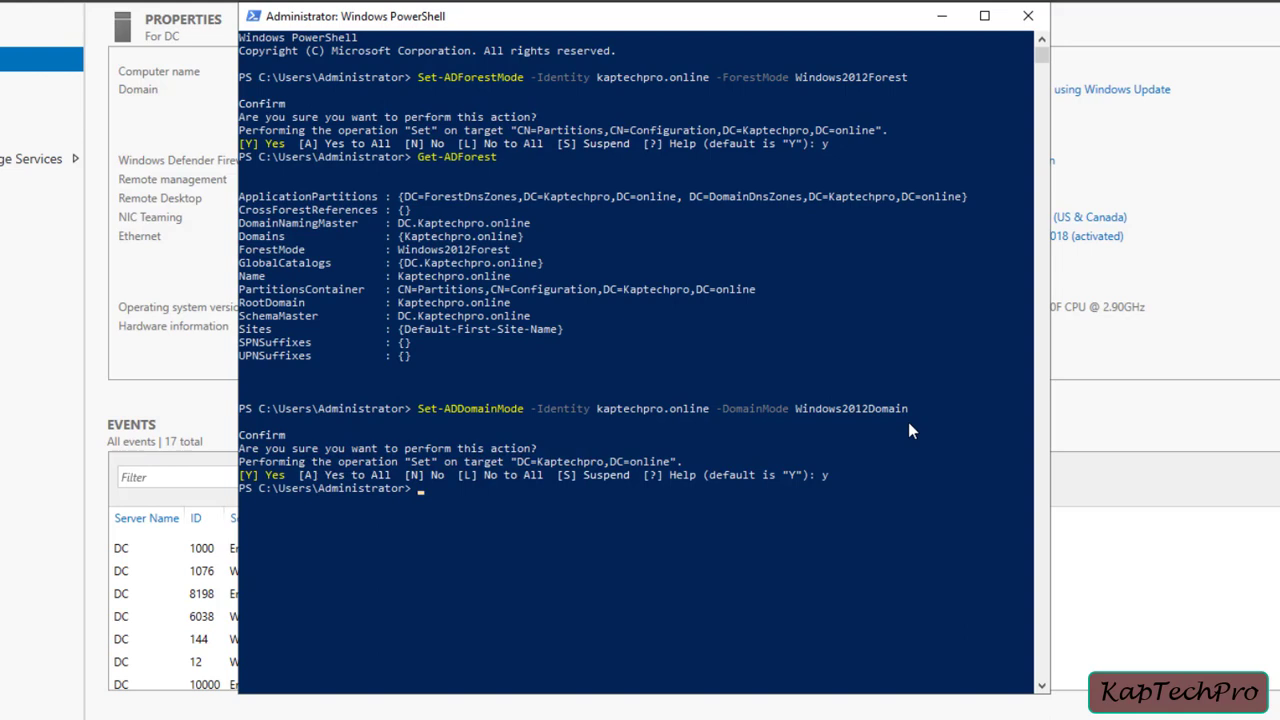
click(447, 488)
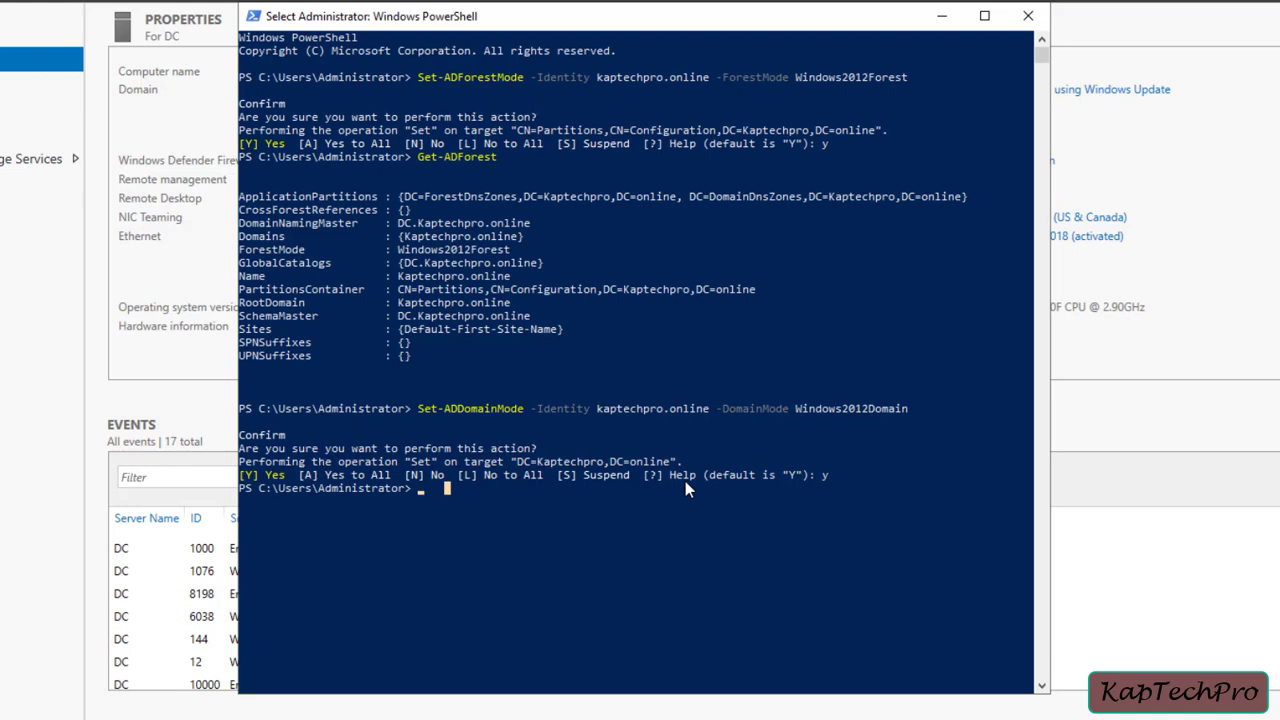
Step: Run Get-ADDomain to check that DomainMode reads Windows2012Domain
text(Get)
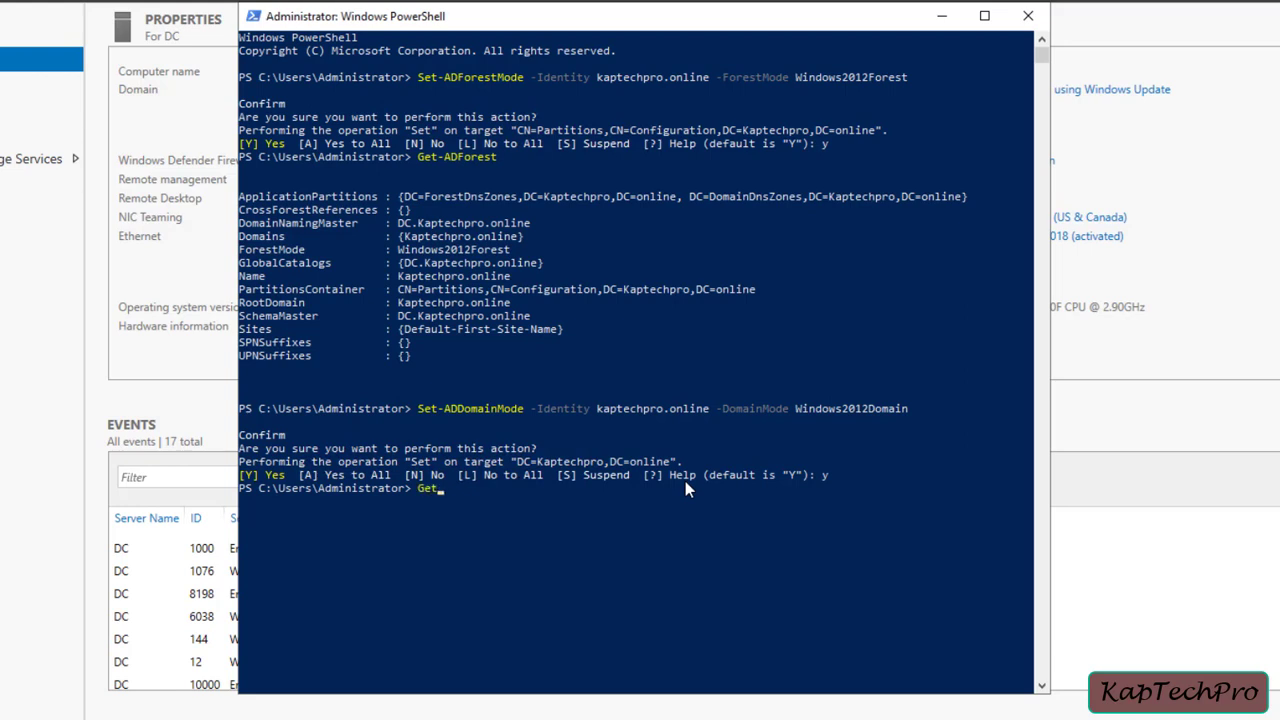
text(-Ad)
key(BackSpace)
text(DDomain)
key(Return)
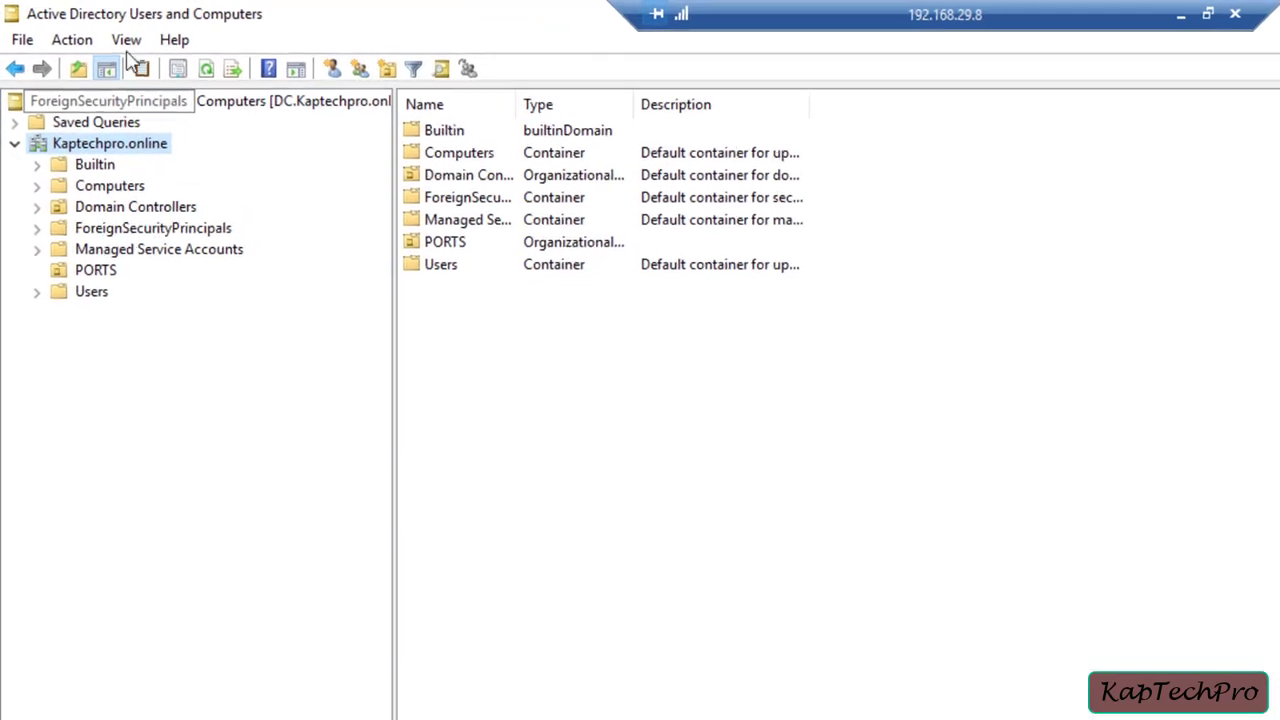
Step: Refresh the console and open Kaptechpro.online Properties showing Windows Server 2012 functional levels
click(127, 42)
mouse_move(55, 48)
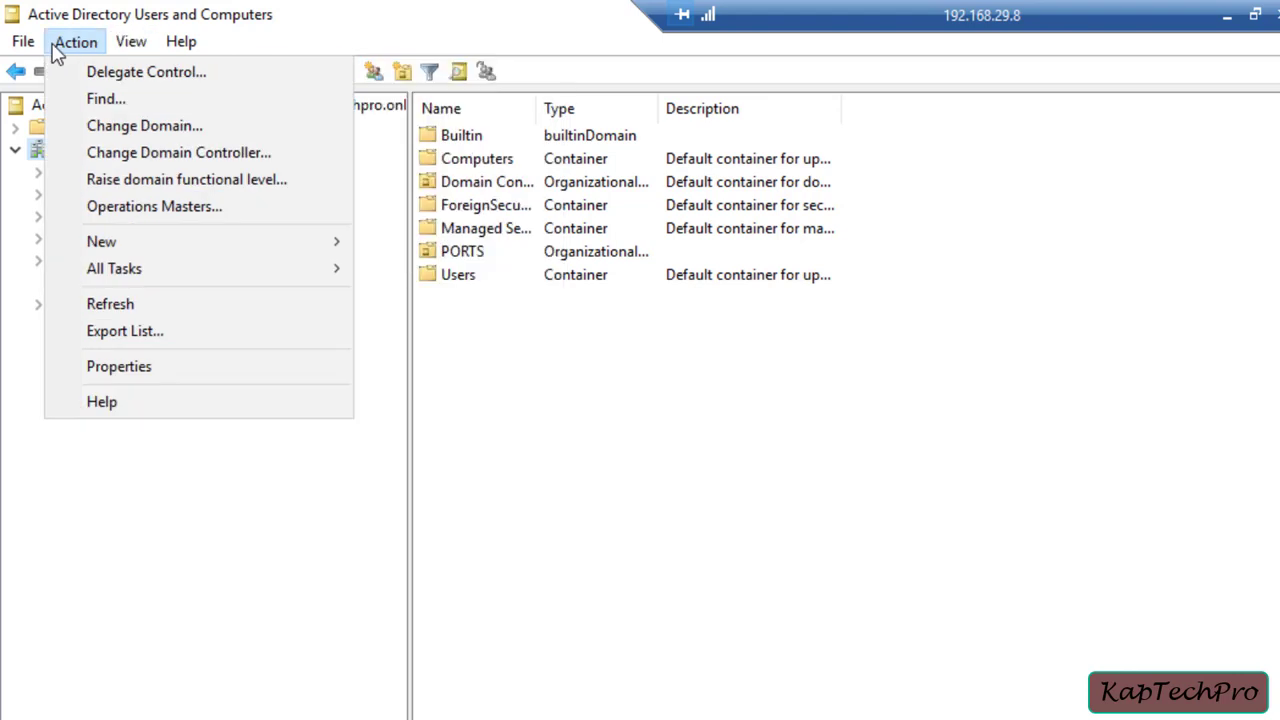
click(124, 304)
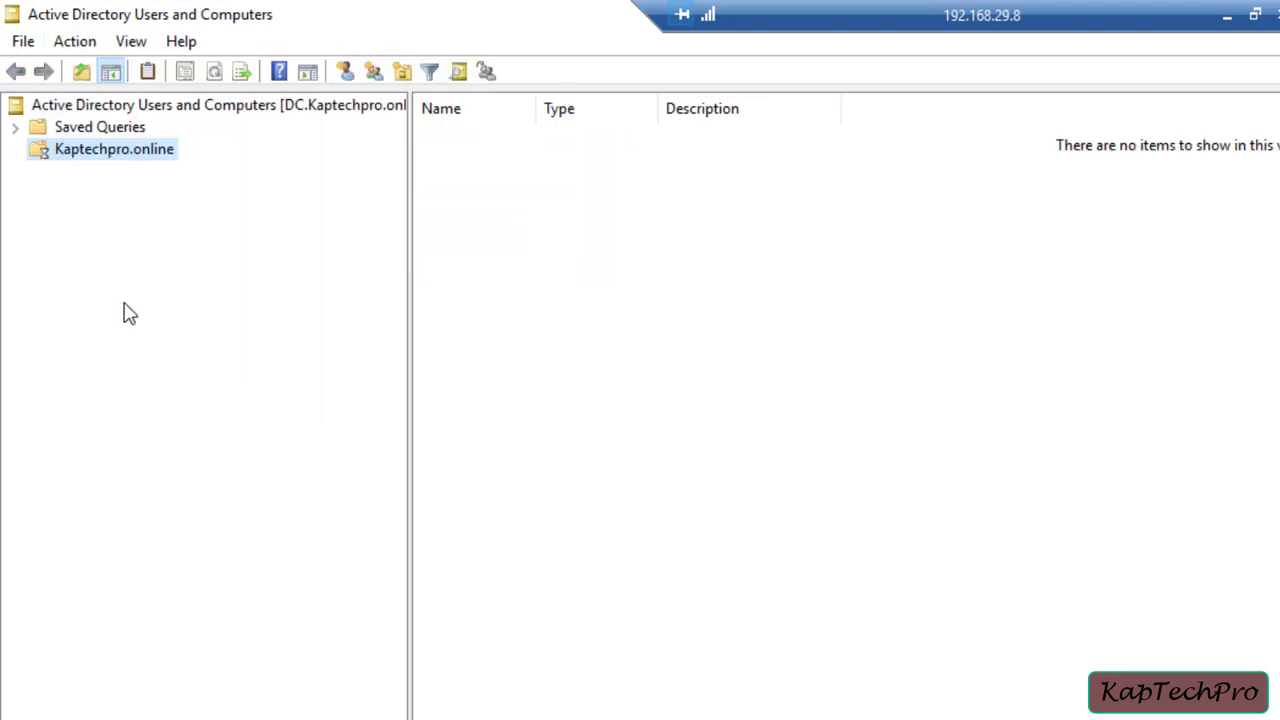
right_click(90, 155)
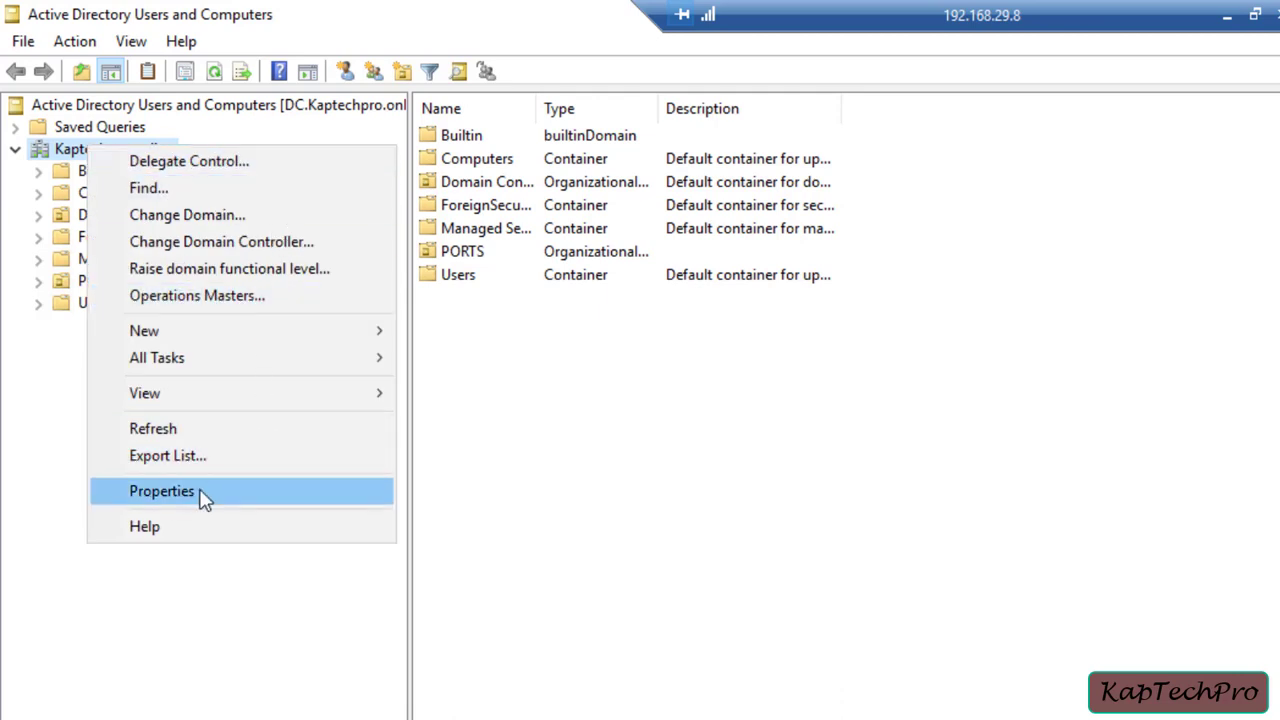
click(205, 497)
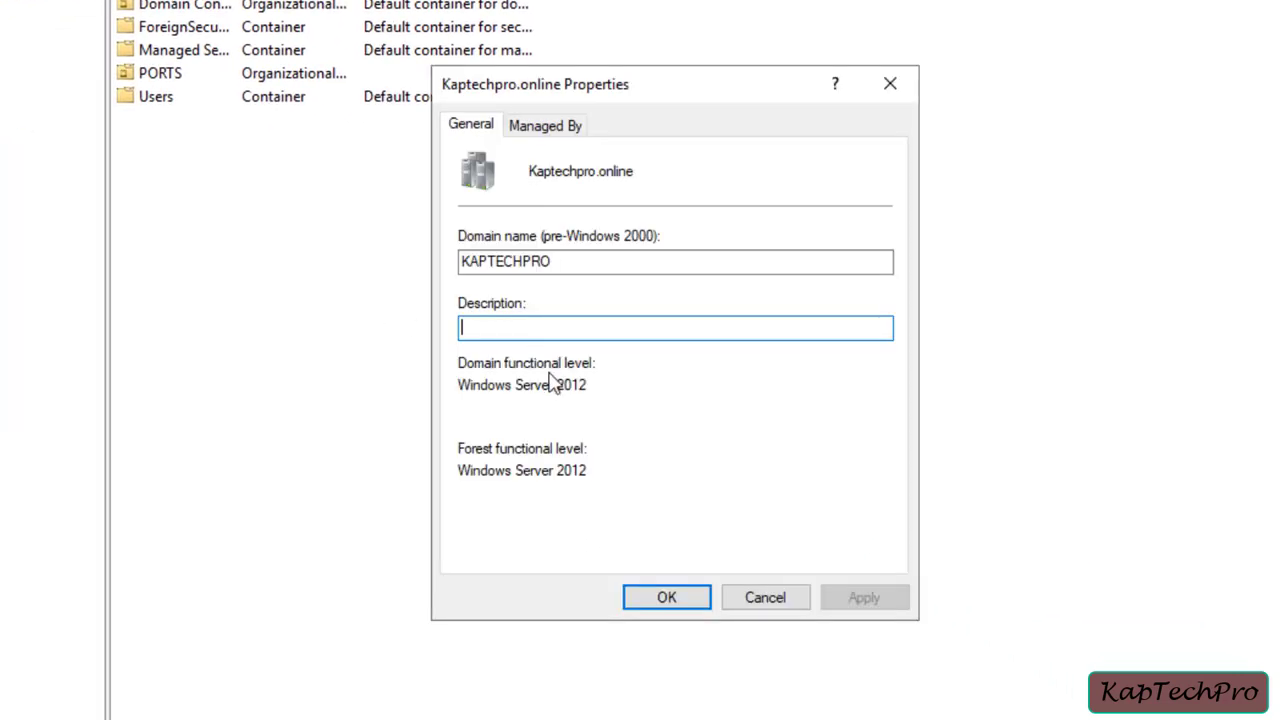